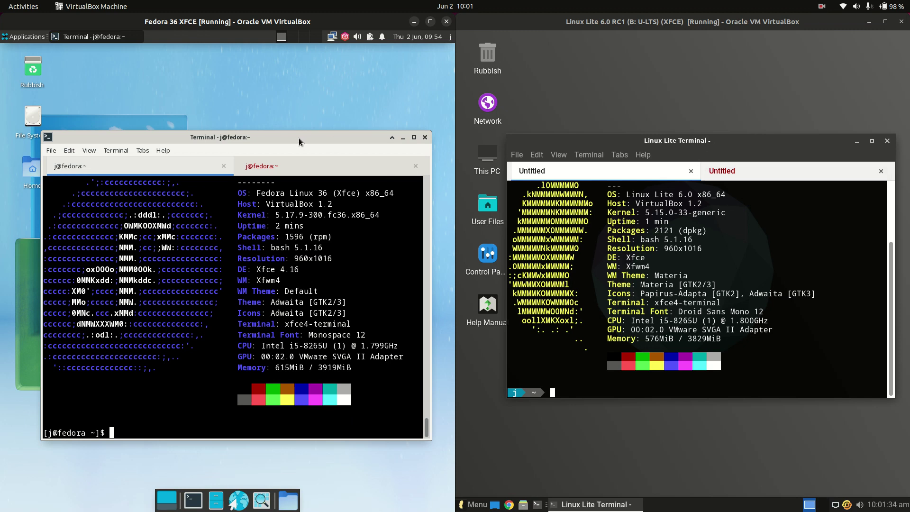
Step: Nudge the Fedora and Linux Lite neofetch terminals, then minimize both
left_click_drag(280, 137, 281, 123)
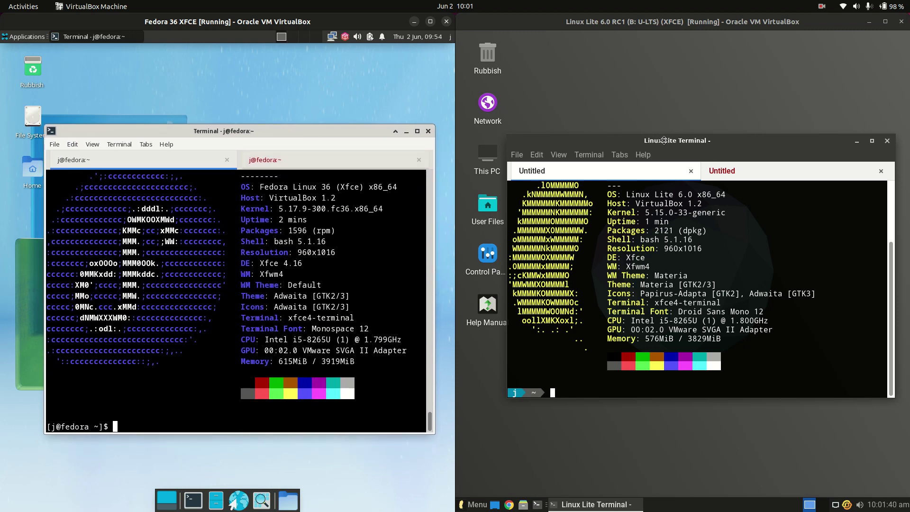
left_click_drag(677, 143, 669, 138)
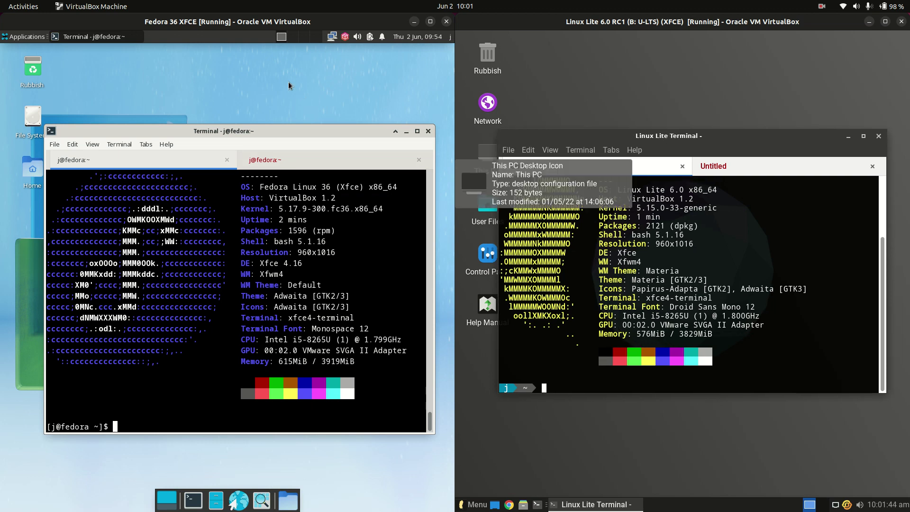
left_click(407, 131)
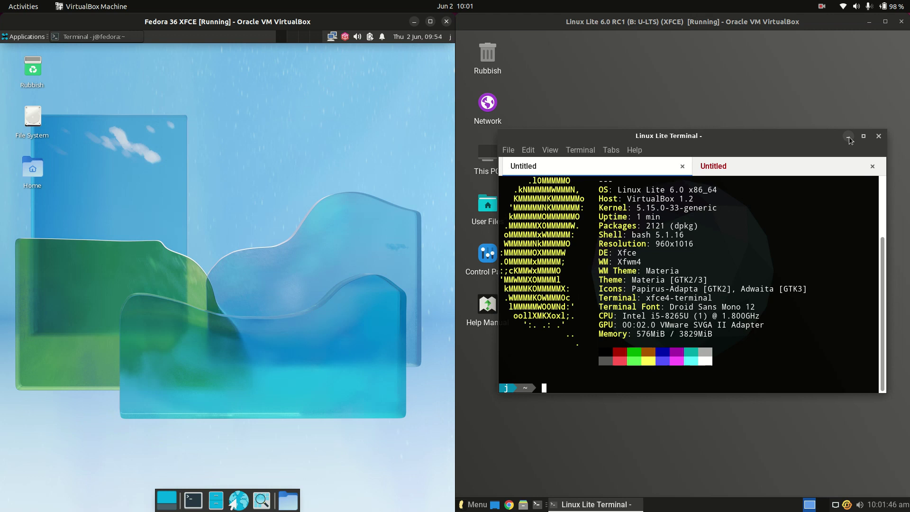
left_click(849, 137)
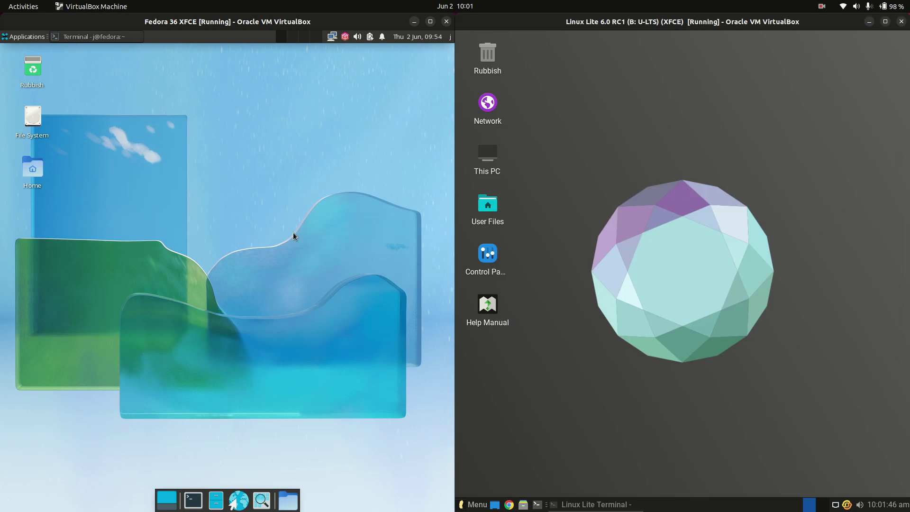
left_click(11, 39)
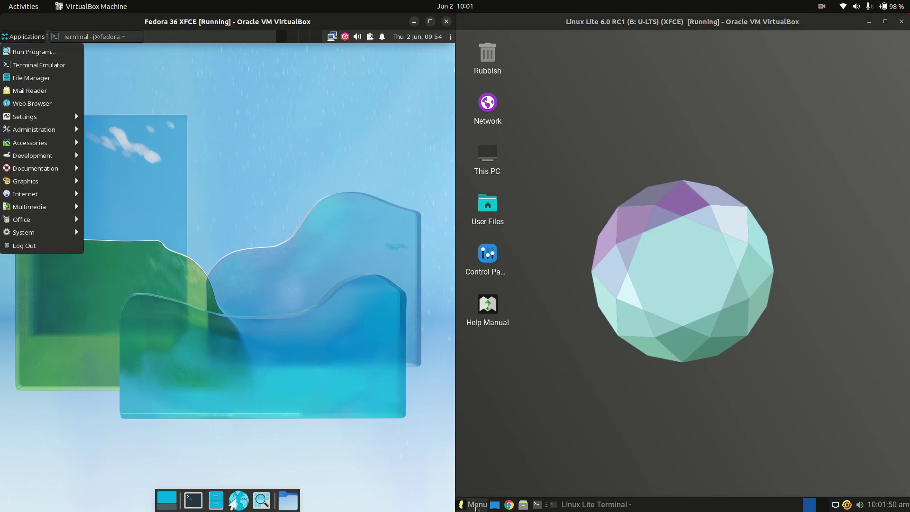
left_click(477, 506)
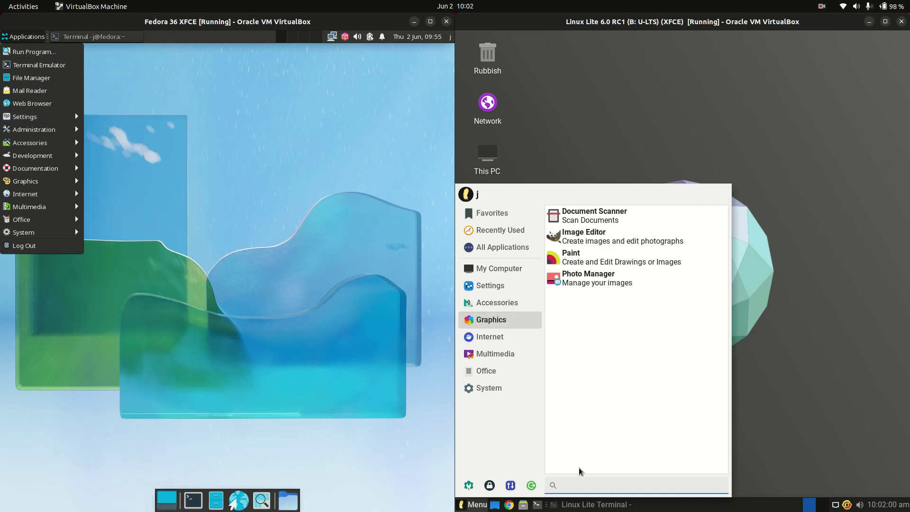
type("fire")
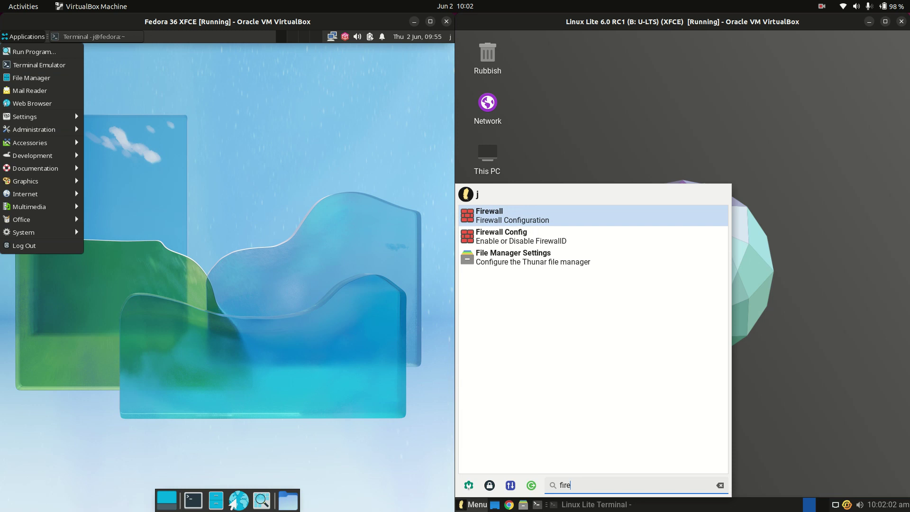
key("BackSpace")
key("BackSpace")
key("BackSpace")
key("BackSpace")
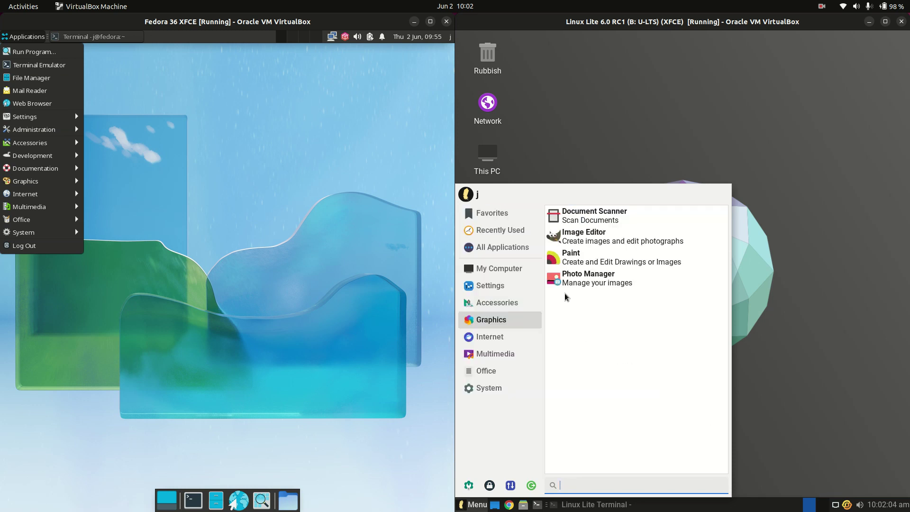
left_click(490, 285)
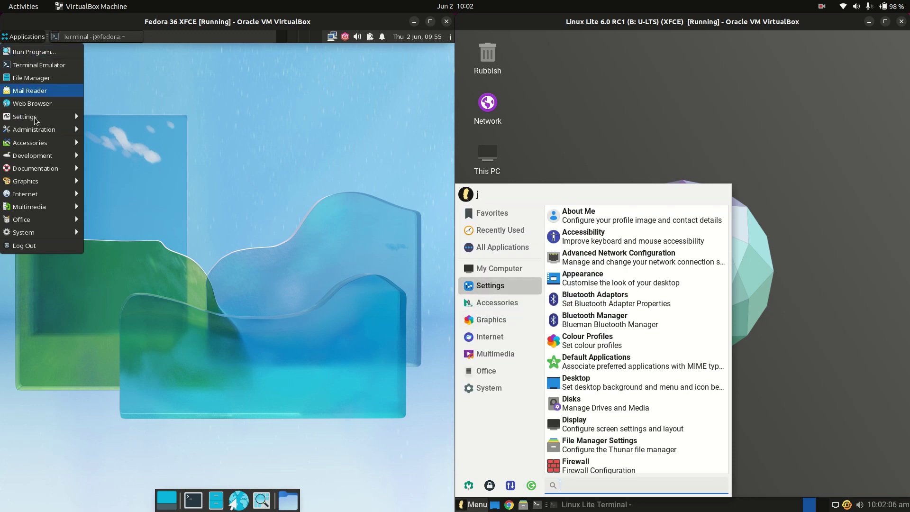
mouse_move(36, 120)
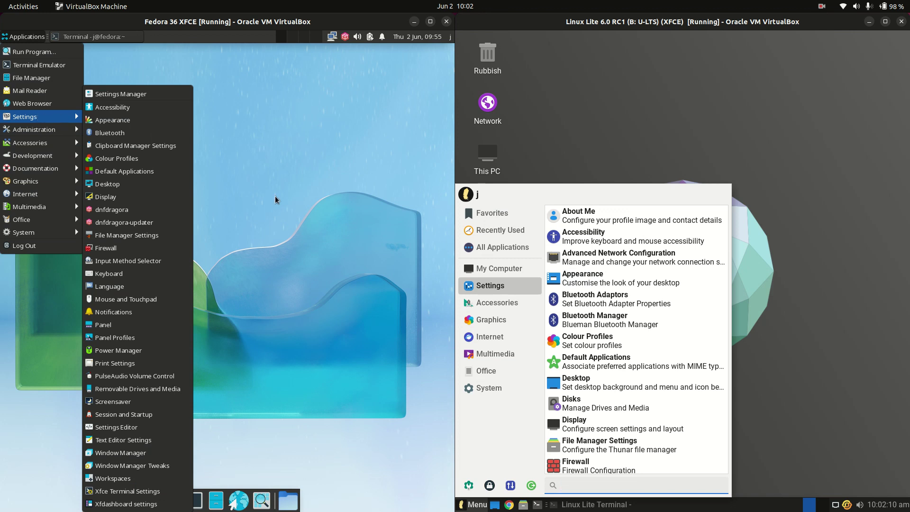
left_click(270, 214)
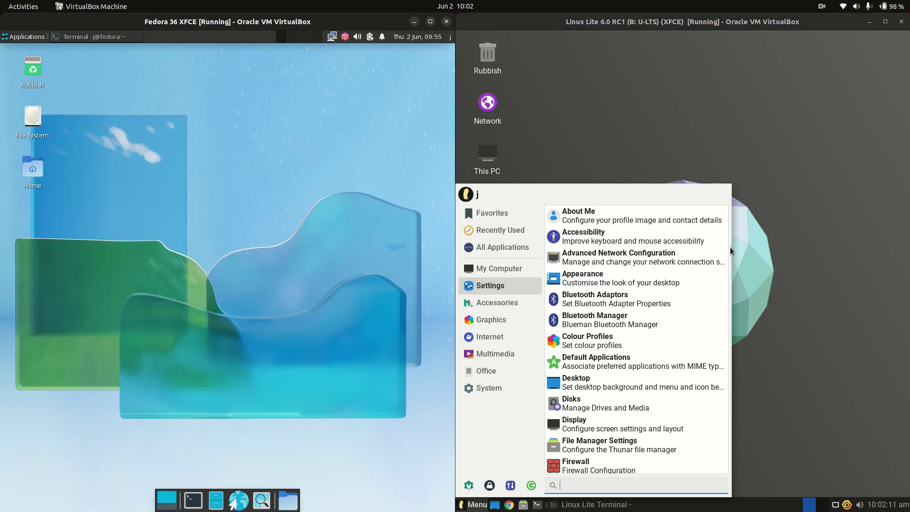
left_click(753, 219)
Step: Show the desktop right-click menus in Linux Lite and Fedora together
right_click(727, 149)
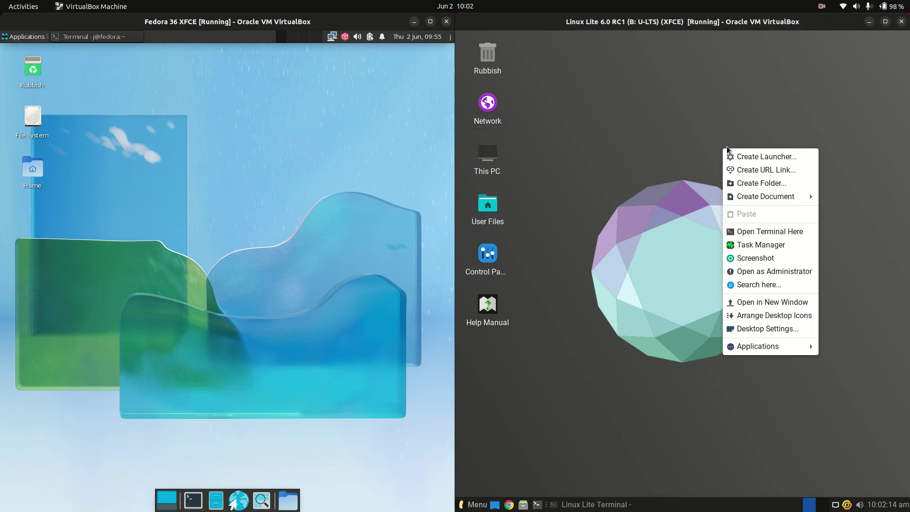
right_click(248, 171)
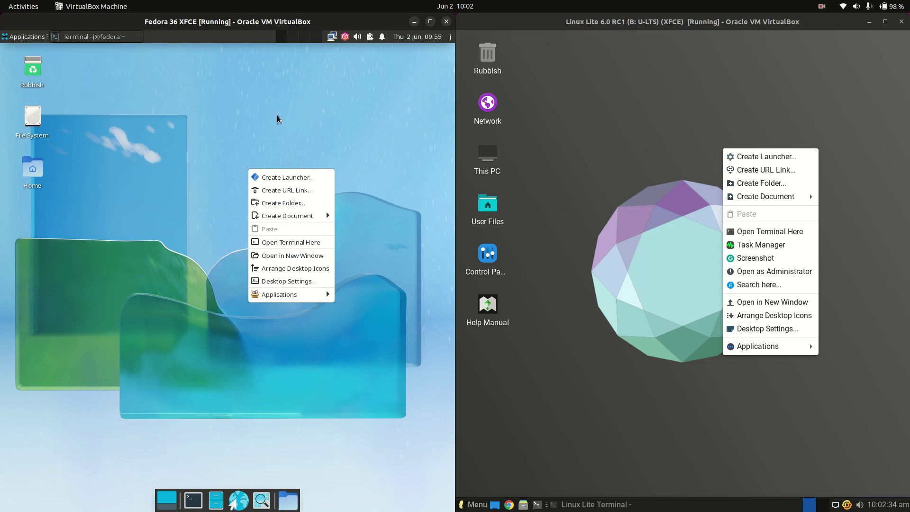
Step: Dismiss both desktop menus and open each VM's home folder in its file manager
left_click(166, 108)
left_click(538, 324)
left_click(524, 505)
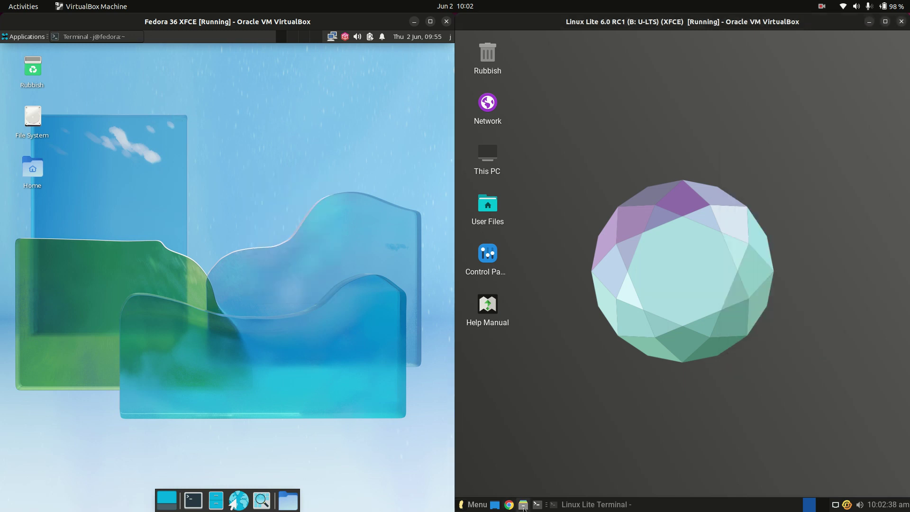
double_click(41, 181)
left_click_drag(190, 51, 267, 121)
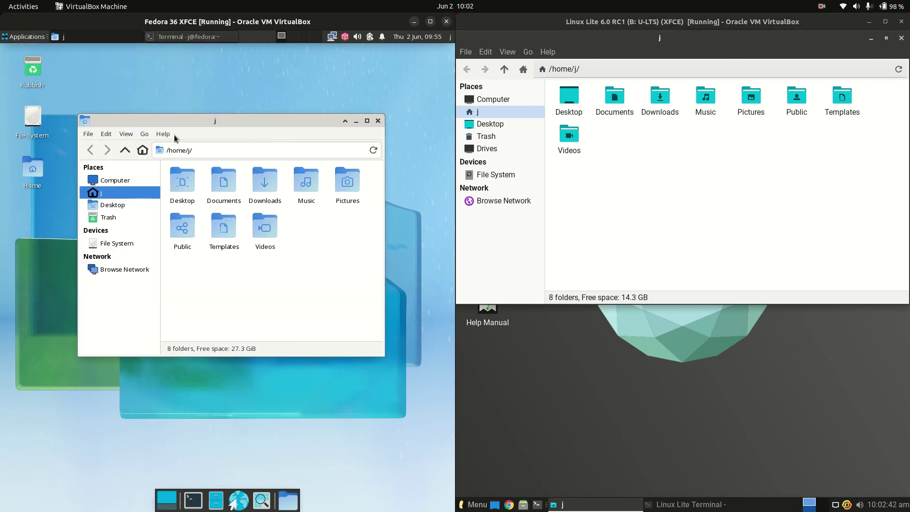
Step: View the file manager version details in Fedora and Linux Lite, then close both About windows
left_click(163, 134)
left_click(177, 160)
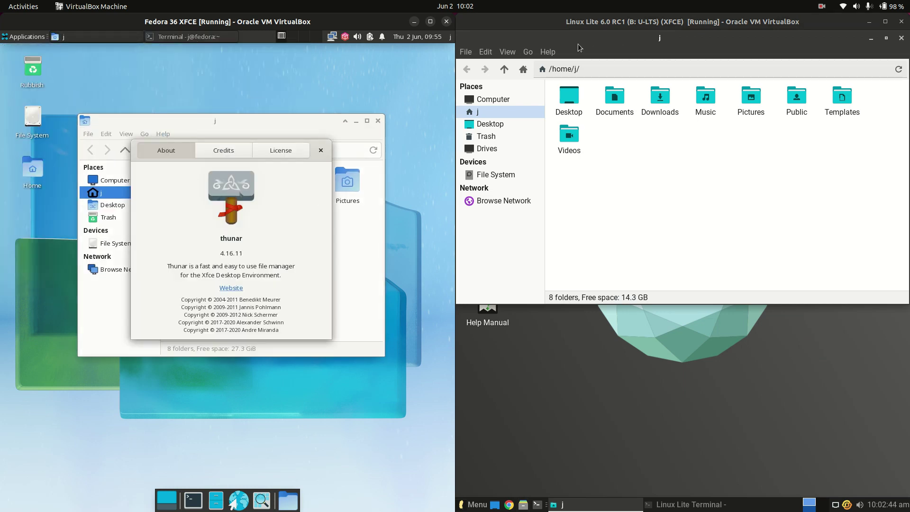
left_click(547, 52)
left_click(682, 52)
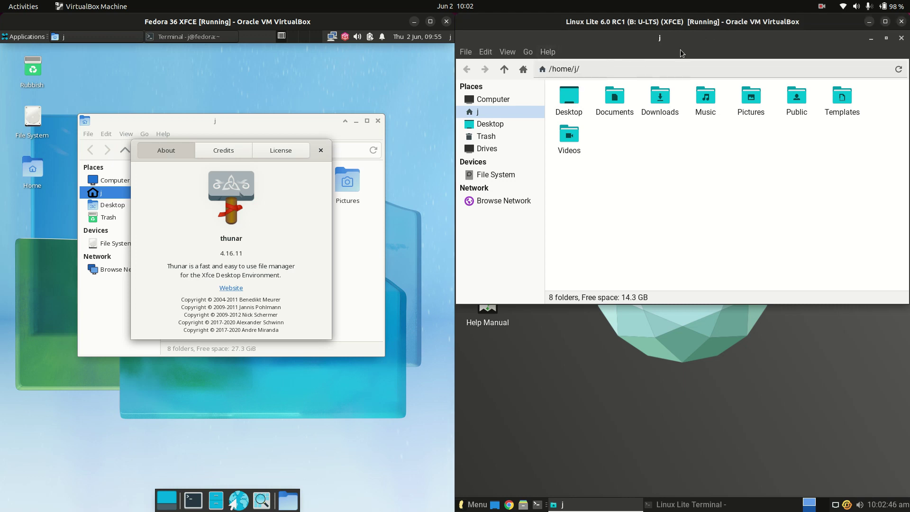
left_click_drag(678, 48, 680, 127)
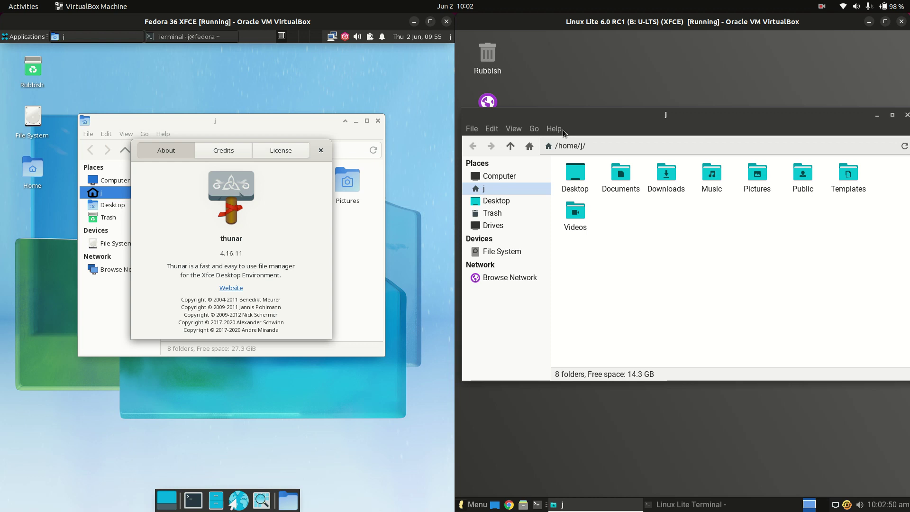
left_click(554, 128)
left_click(576, 160)
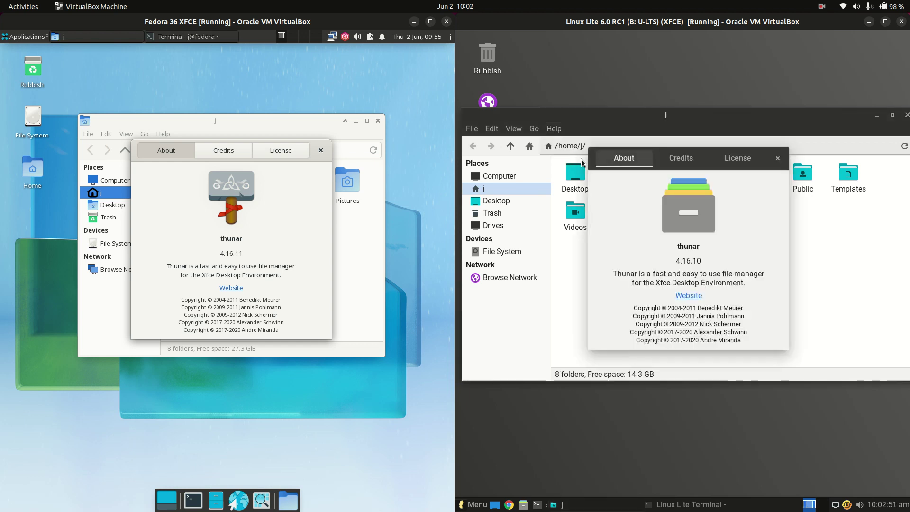
left_click(779, 162)
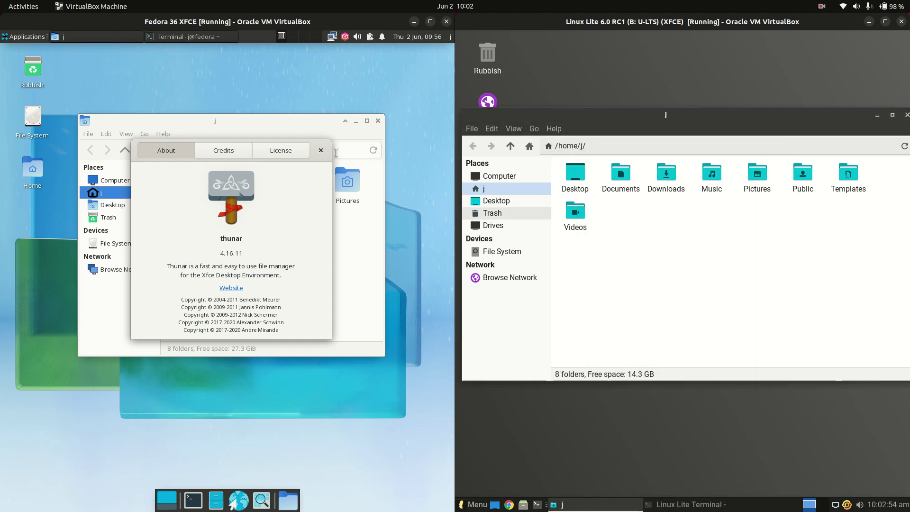
left_click_drag(324, 152, 298, 139)
left_click(292, 134)
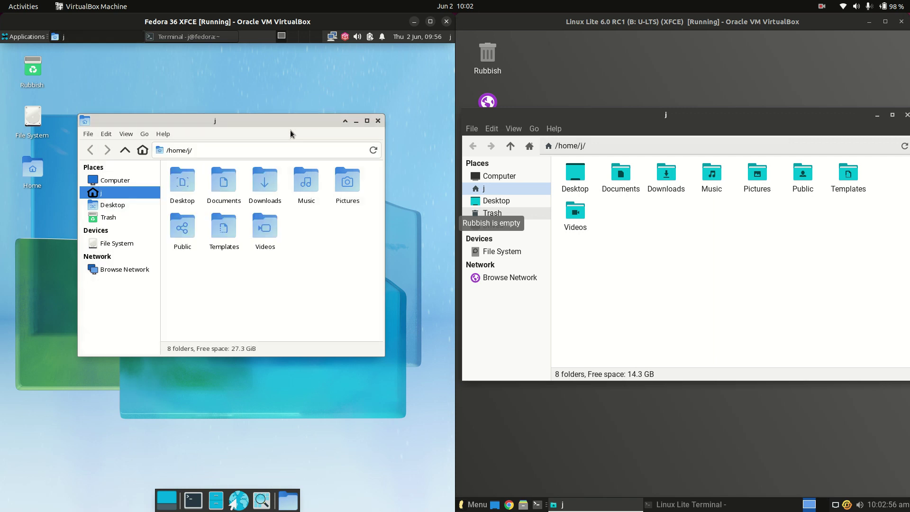
Step: Enlarge Linux Lite's folder icons with Ctrl+scroll and close Fedora's file manager
mouse_move(618, 124)
left_mouse_down()
mouse_move(608, 133)
mouse_move(622, 125)
left_mouse_up()
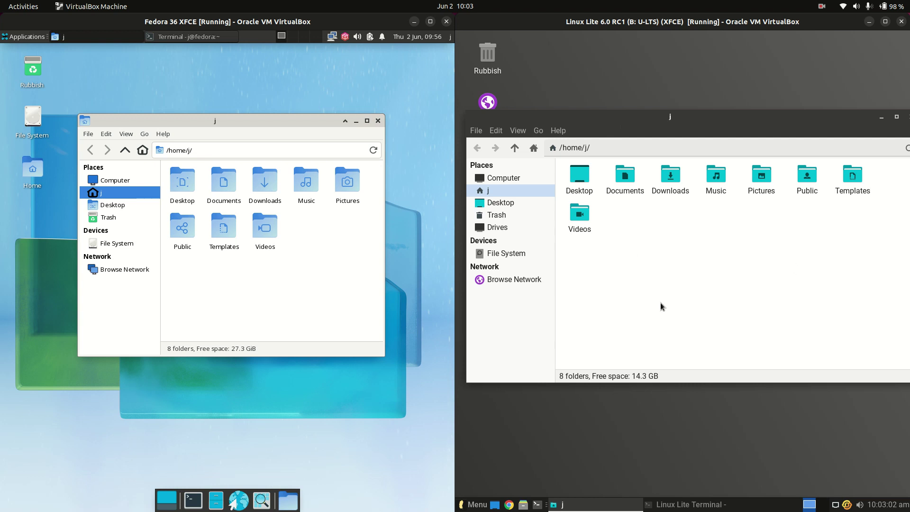
scroll(658, 299, "up", 2)
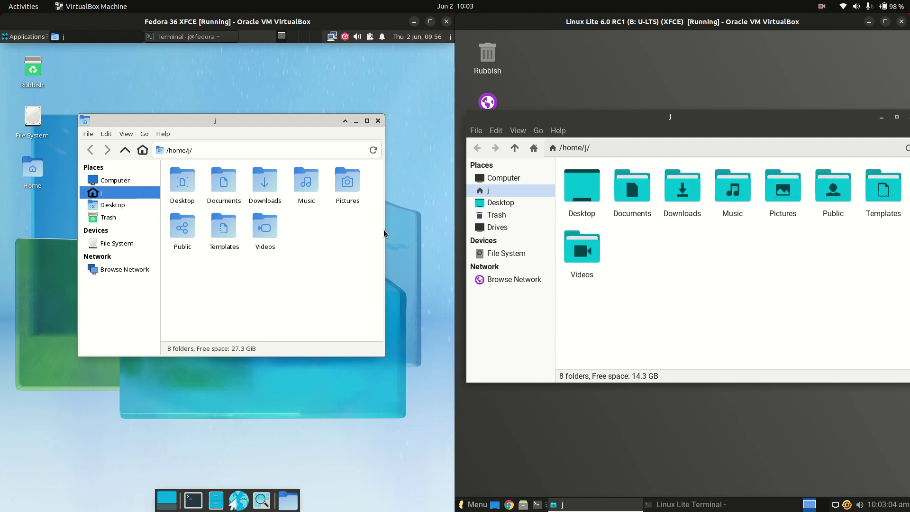
left_click(377, 120)
left_click_drag(832, 118, 881, 135)
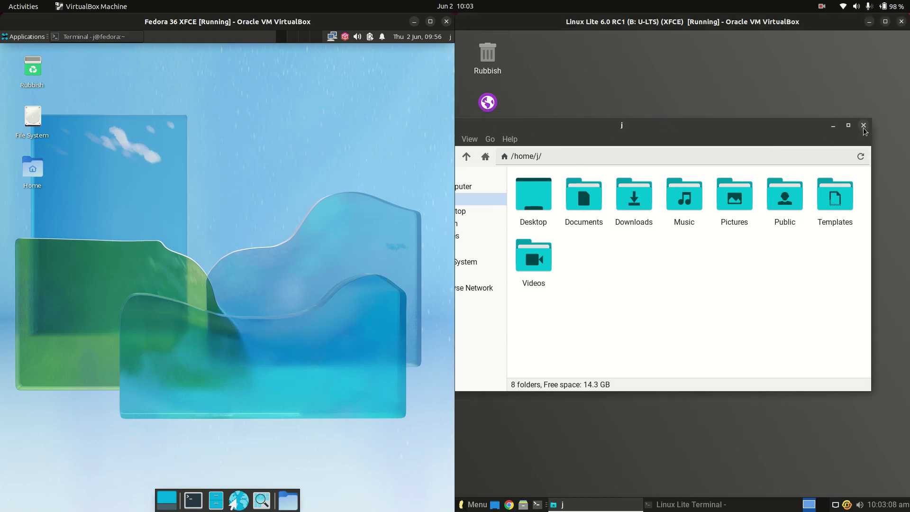
Step: Close Linux Lite's file manager and restore both neofetch terminals
left_click(863, 126)
left_click(193, 501)
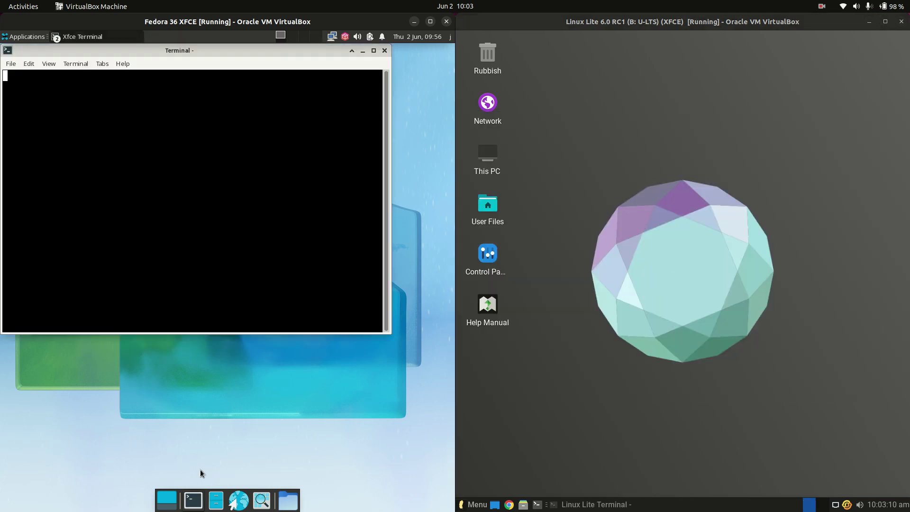
left_click(387, 52)
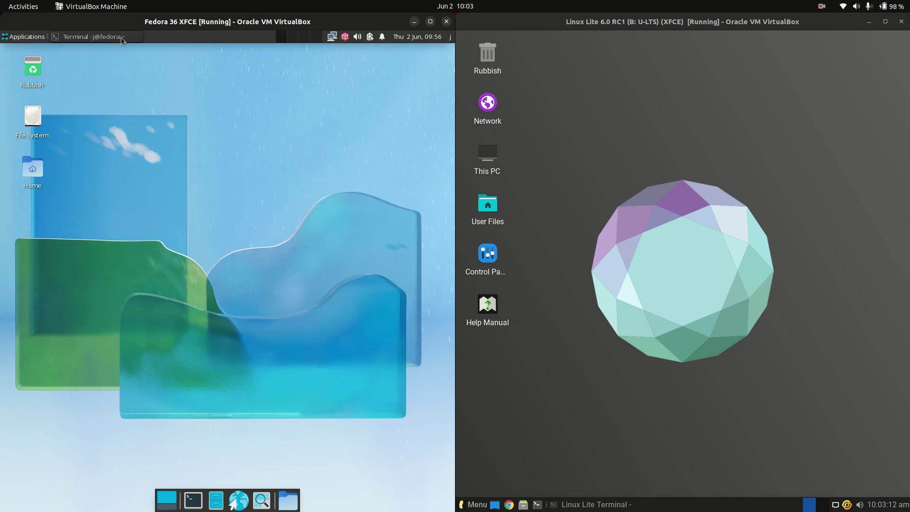
left_click(119, 38)
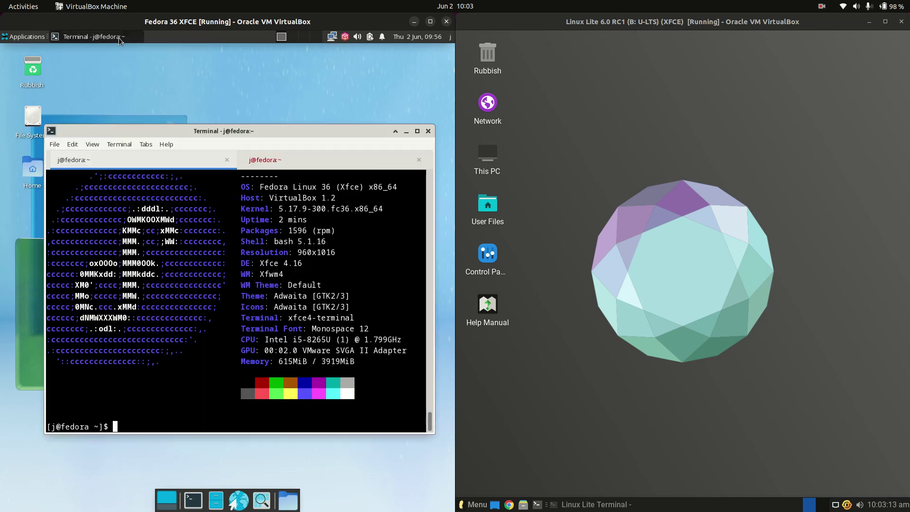
left_click(579, 505)
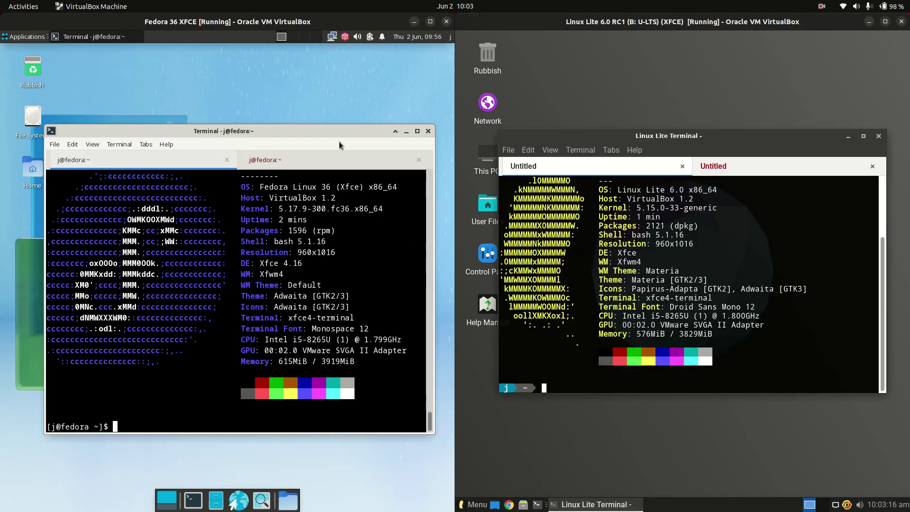
left_click_drag(339, 136, 329, 145)
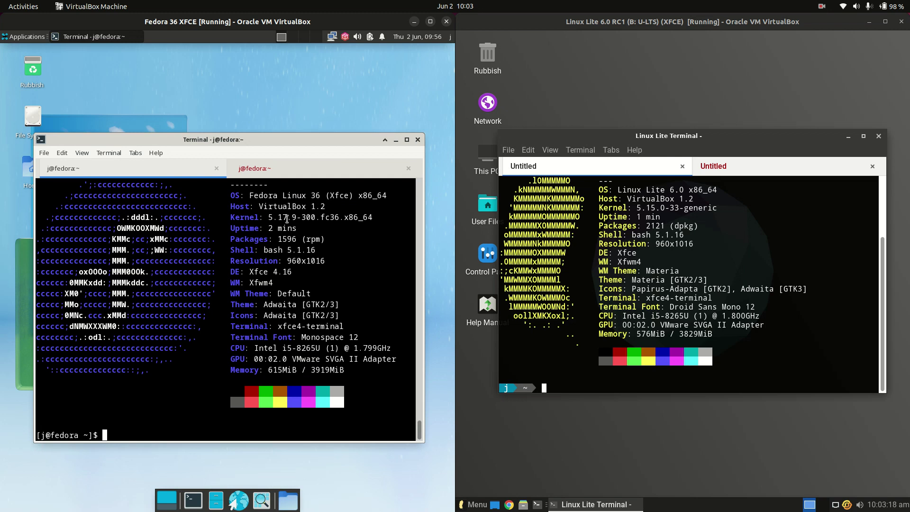
Step: Highlight the kernel versions: 5.17 in Fedora and 5.15 in Linux Lite
left_click_drag(265, 220, 289, 216)
left_click_drag(288, 146, 289, 136)
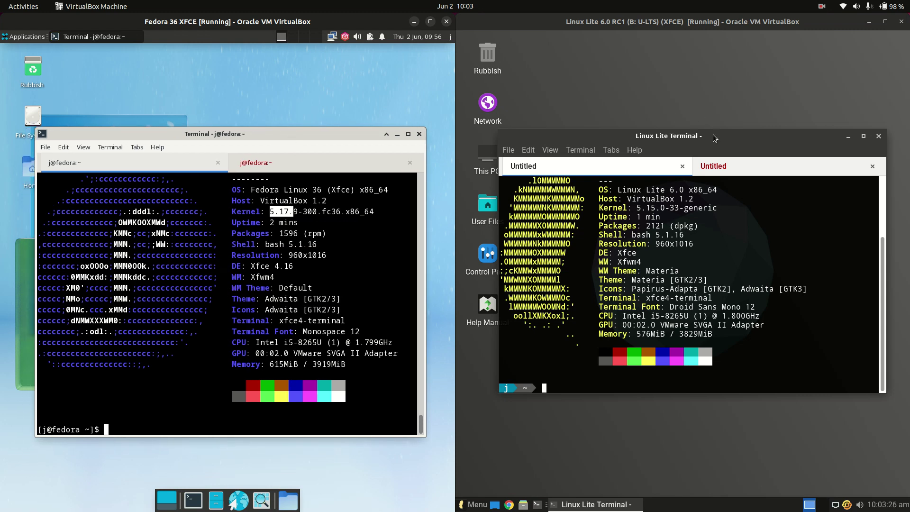
left_click_drag(713, 135, 705, 135)
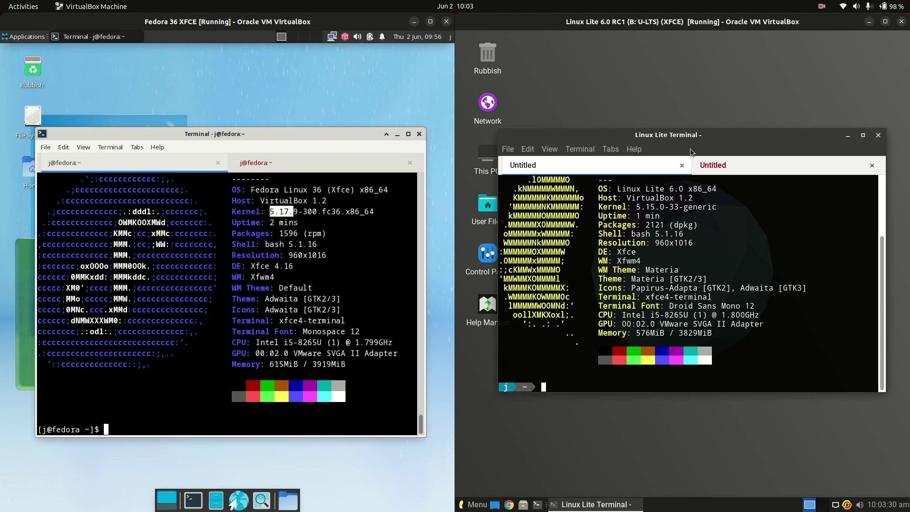
left_click_drag(690, 142, 693, 148)
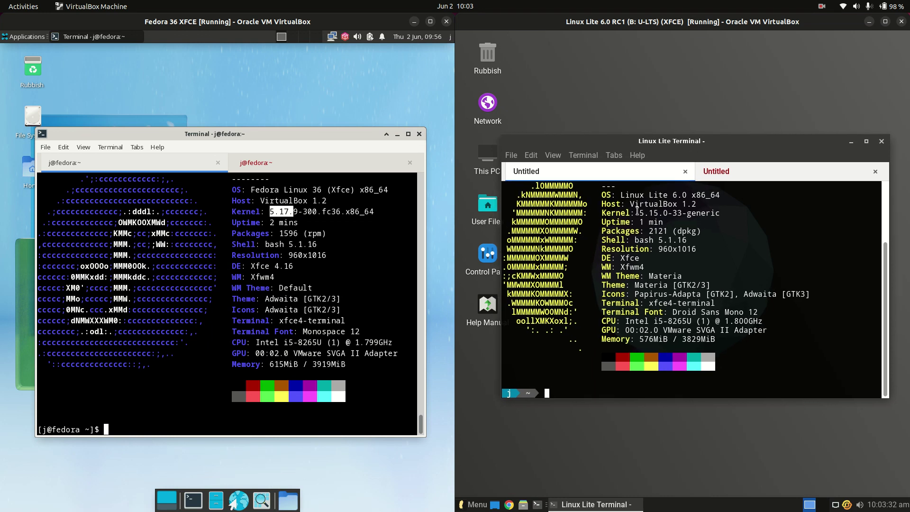
left_click_drag(640, 213, 663, 212)
left_click_drag(694, 144, 687, 134)
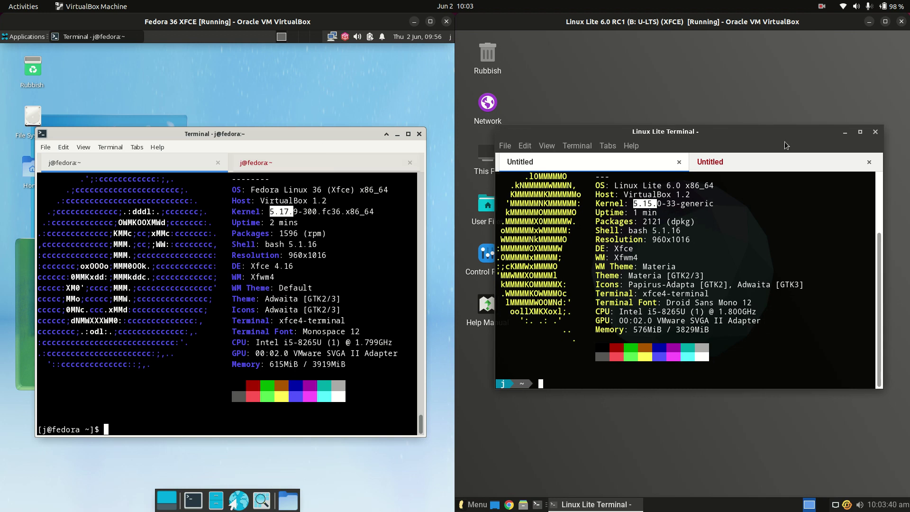
Step: Show htop in both VMs, closing Linux Lite's older neofetch terminal
left_click(323, 164)
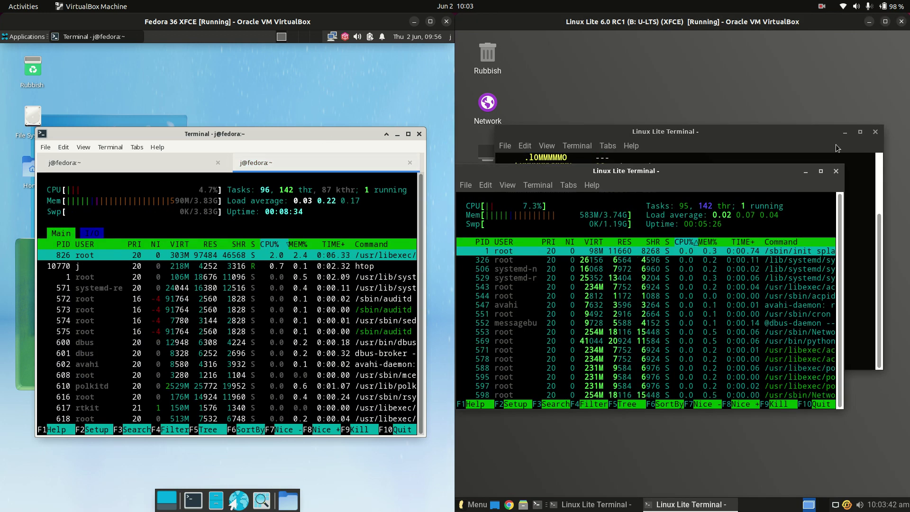
left_click_drag(698, 167, 645, 149)
left_click(773, 161)
key("alt+F4")
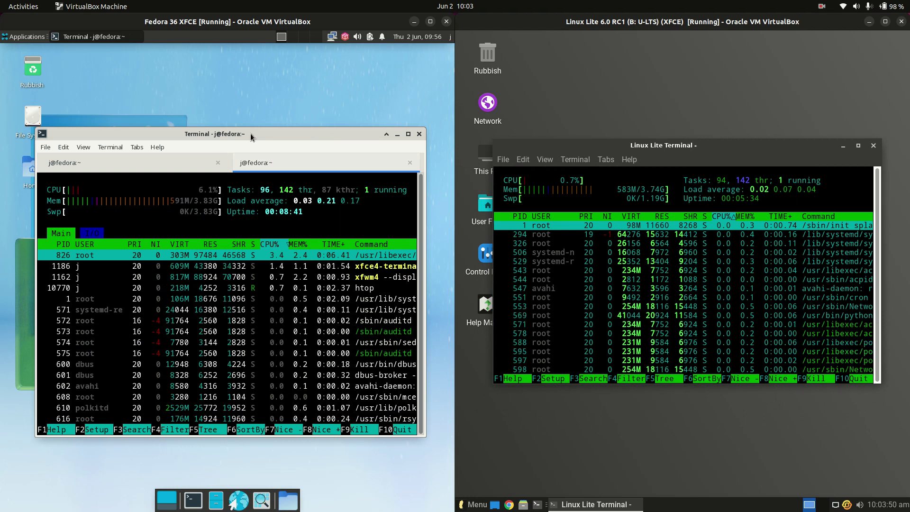
mouse_move(245, 128)
left_mouse_down()
mouse_move(232, 136)
mouse_move(243, 135)
mouse_move(240, 117)
left_mouse_up()
left_click_drag(640, 146, 644, 156)
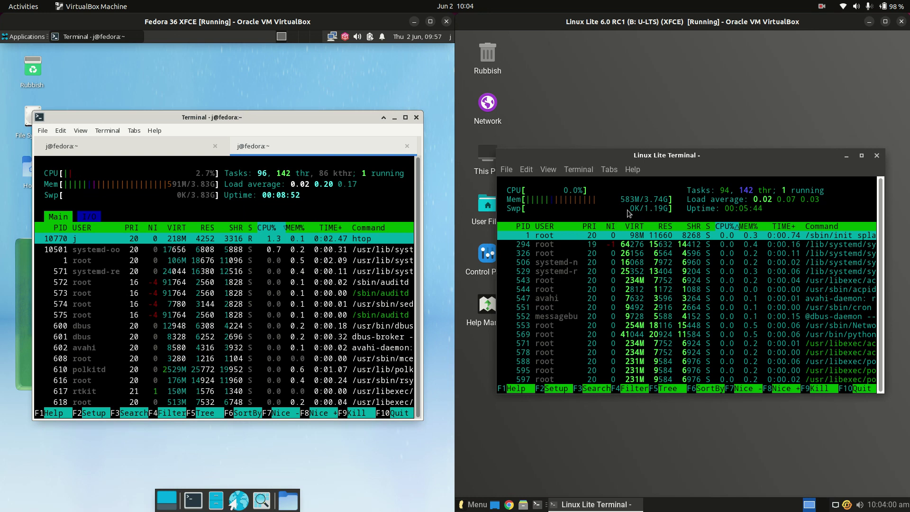
left_click_drag(692, 164, 687, 162)
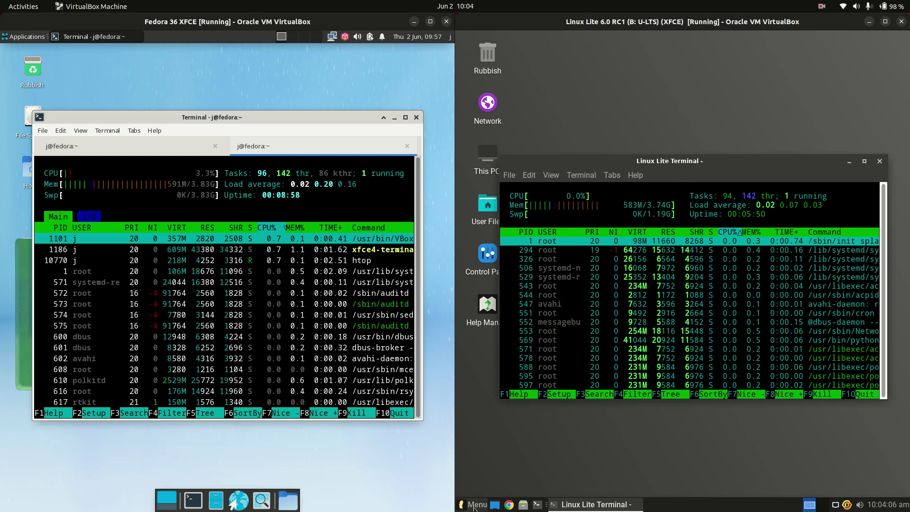
Step: Return Fedora's terminal to the neofetch tab and open a new tab in Linux Lite's terminal
left_click(474, 505)
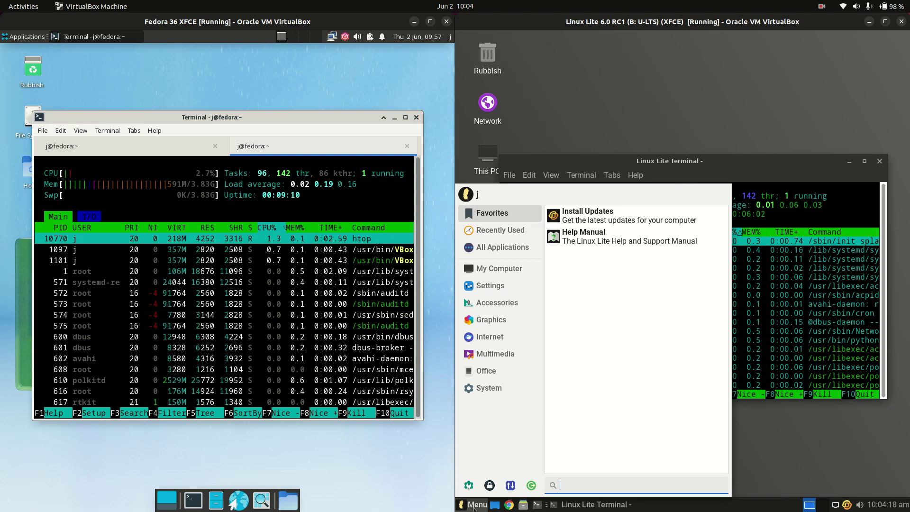
left_click_drag(727, 164, 714, 167)
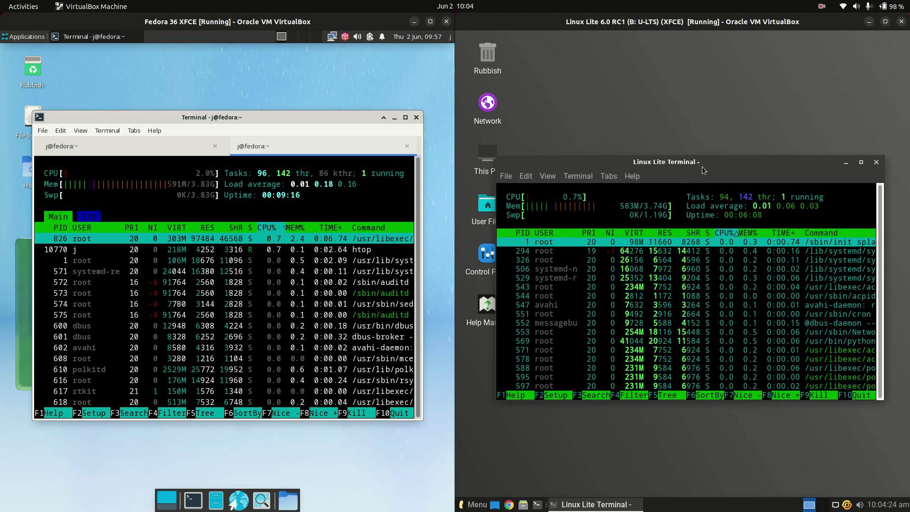
left_click_drag(702, 167, 709, 139)
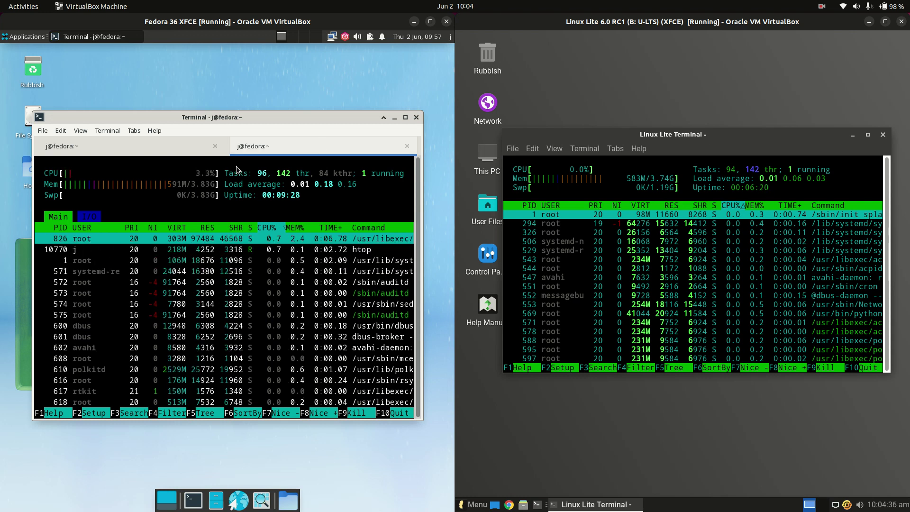
left_click(171, 150)
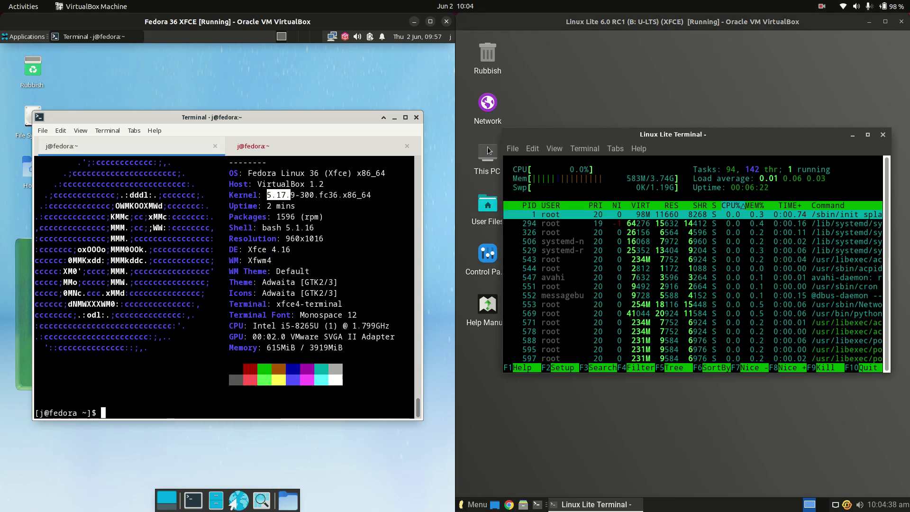
left_click(513, 150)
left_click(524, 163)
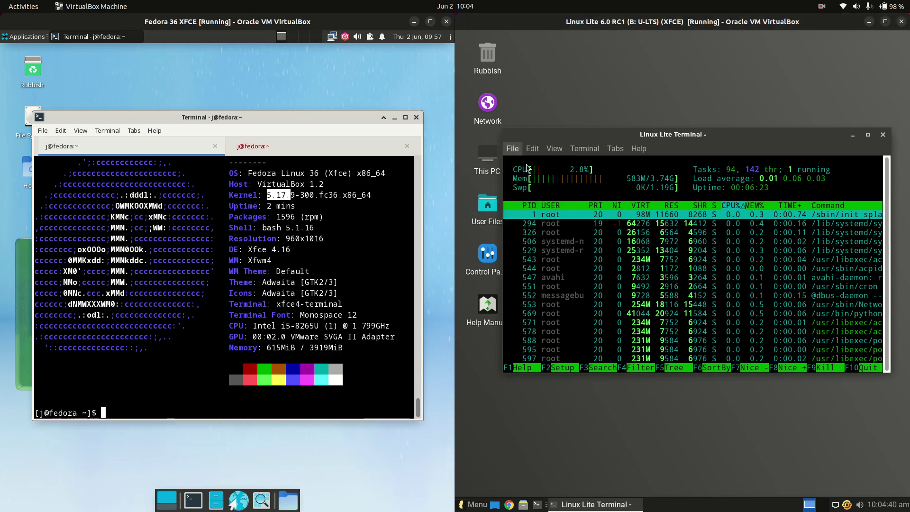